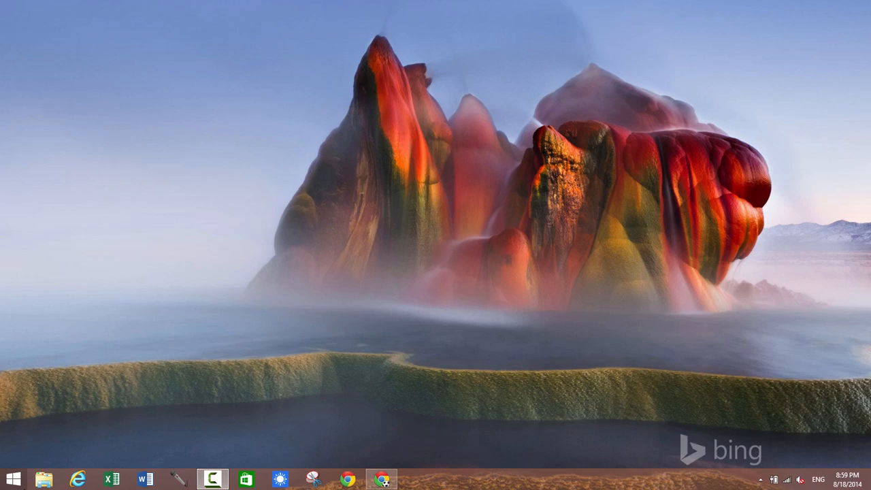
Launch Movie Maker from a Start screen search for 'movie'
{"action": "left_click", "coordinate": [14, 480]}
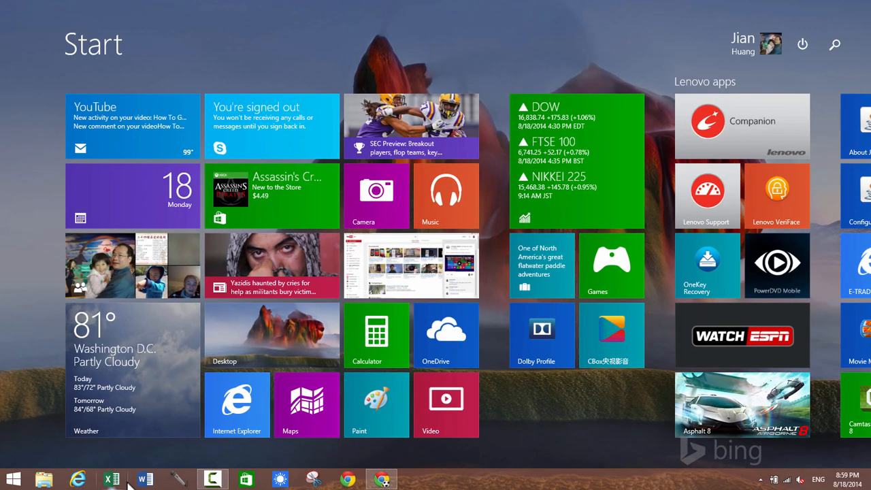
{"action": "type", "text": "mo"}
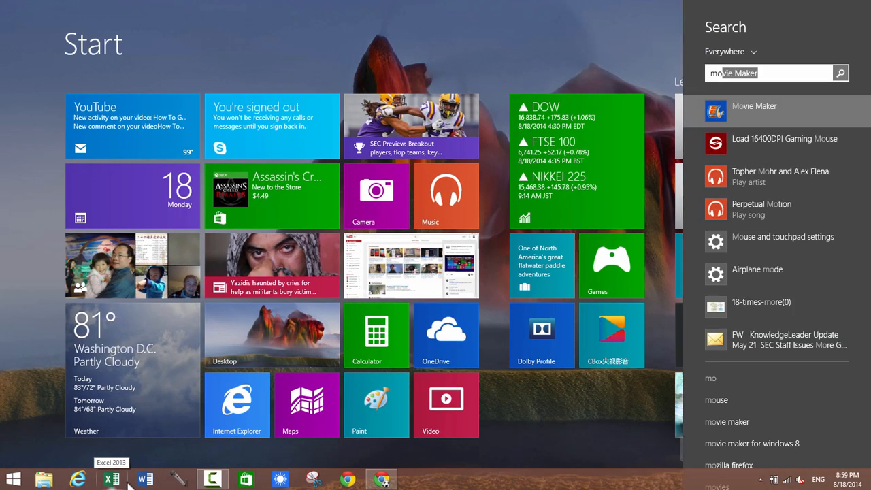
{"action": "type", "text": "vi"}
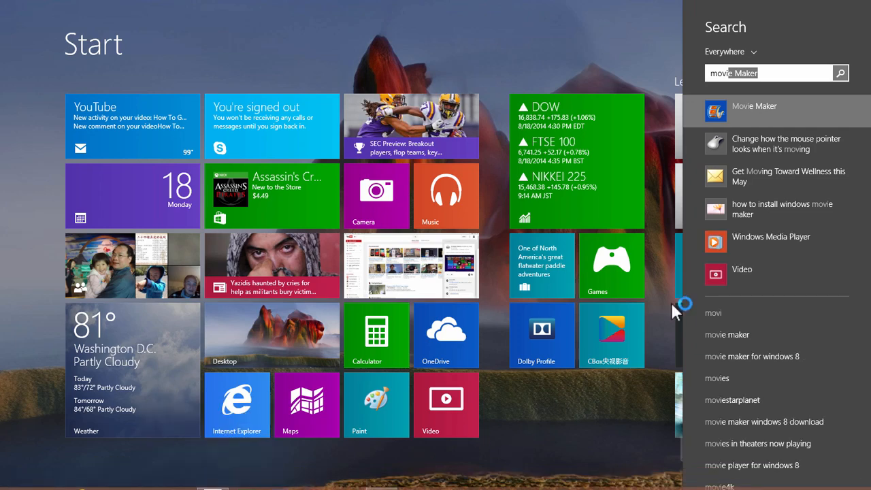
{"action": "left_click", "coordinate": [742, 111]}
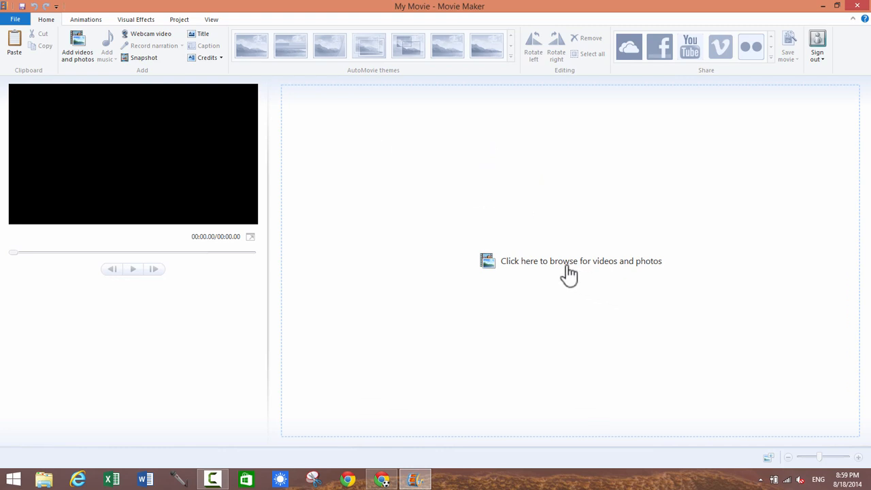
Browse the Videos folder and load the intro clip plus the Moto G review video together
{"action": "key", "text": "ctrl"}
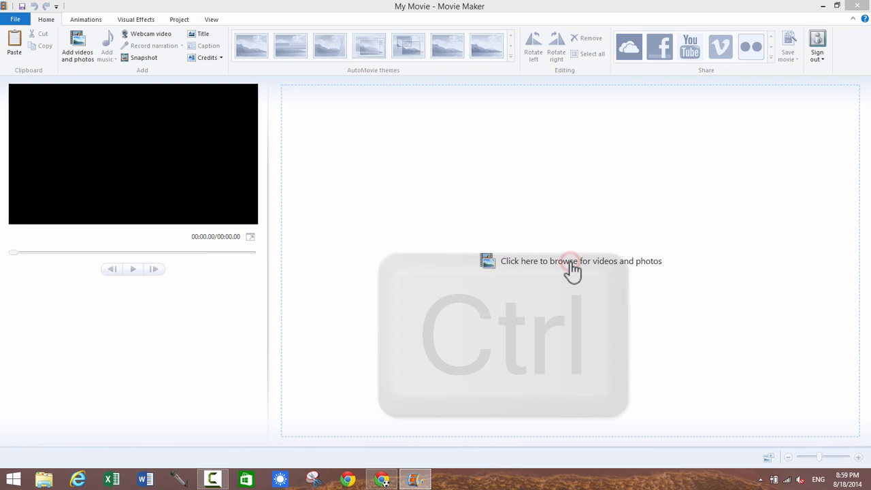
{"action": "left_click", "coordinate": [570, 261]}
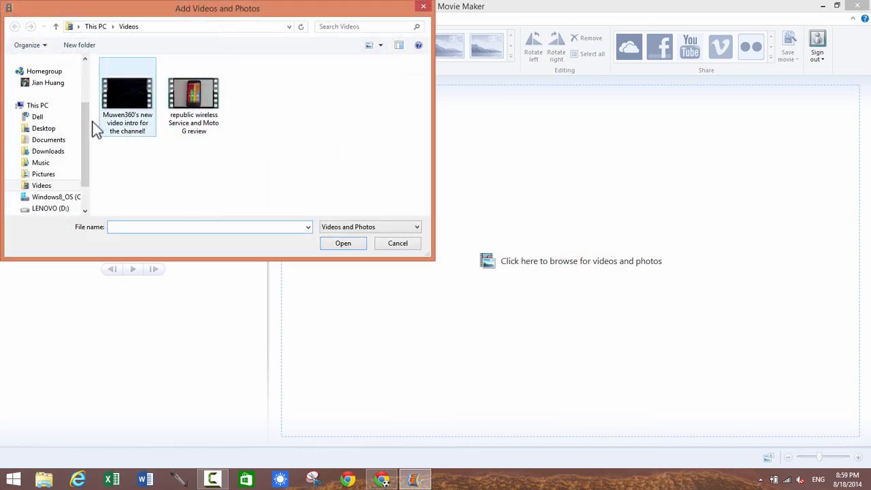
{"action": "left_click", "coordinate": [134, 121]}
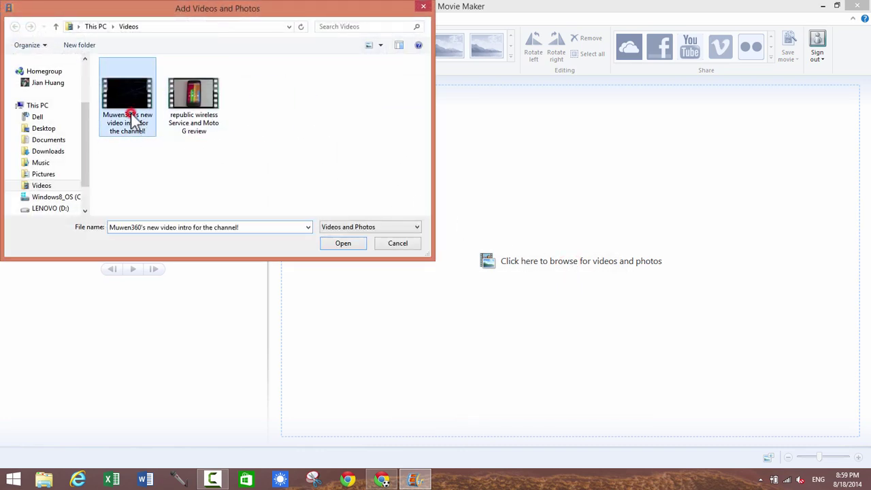
{"action": "left_click", "coordinate": [211, 113]}
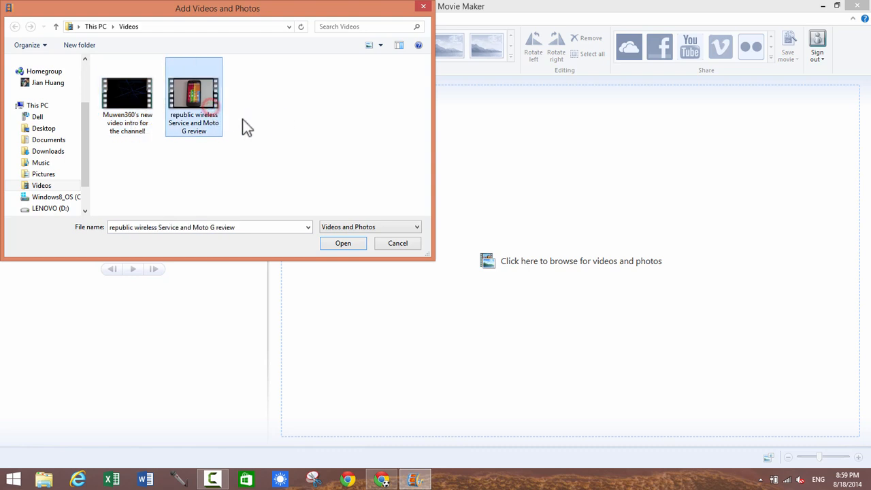
{"action": "left_click", "coordinate": [144, 133]}
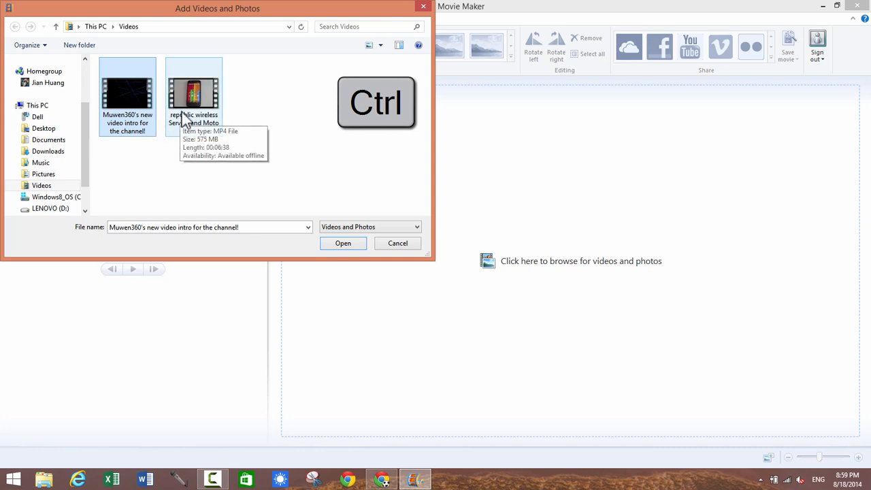
{"action": "left_click", "coordinate": [184, 119], "text": "ctrl"}
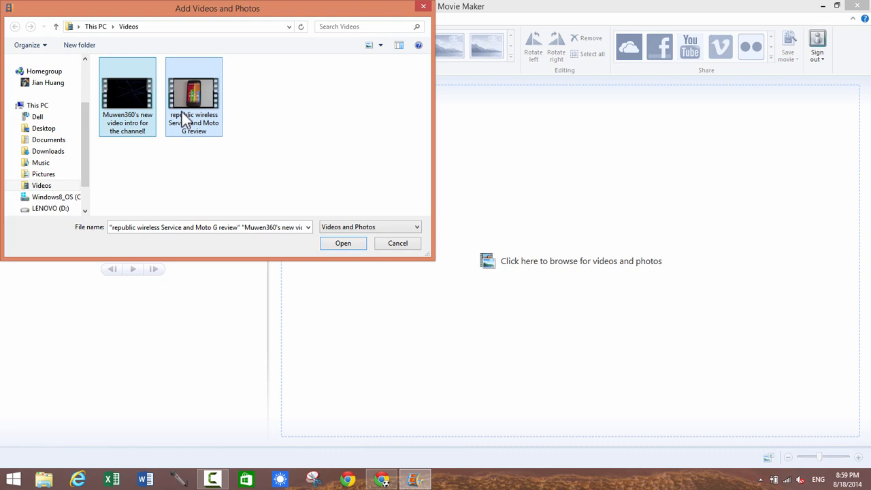
{"action": "left_click", "coordinate": [344, 244]}
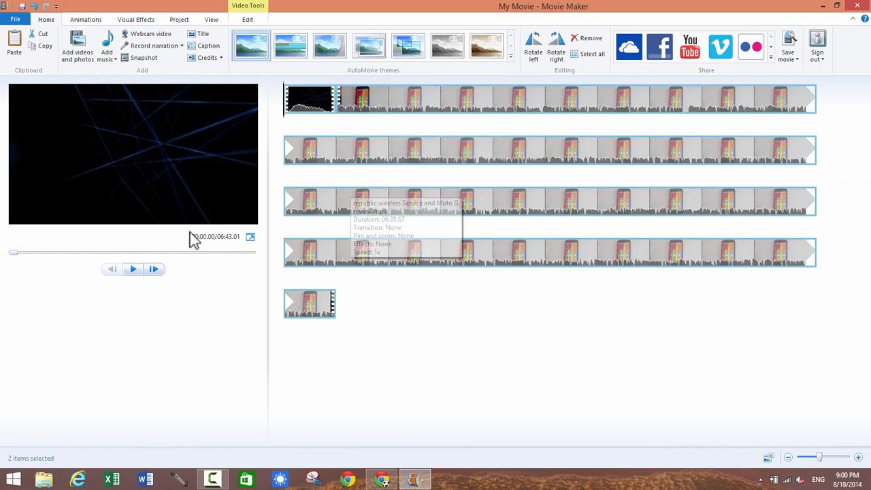
{"action": "left_click", "coordinate": [134, 269]}
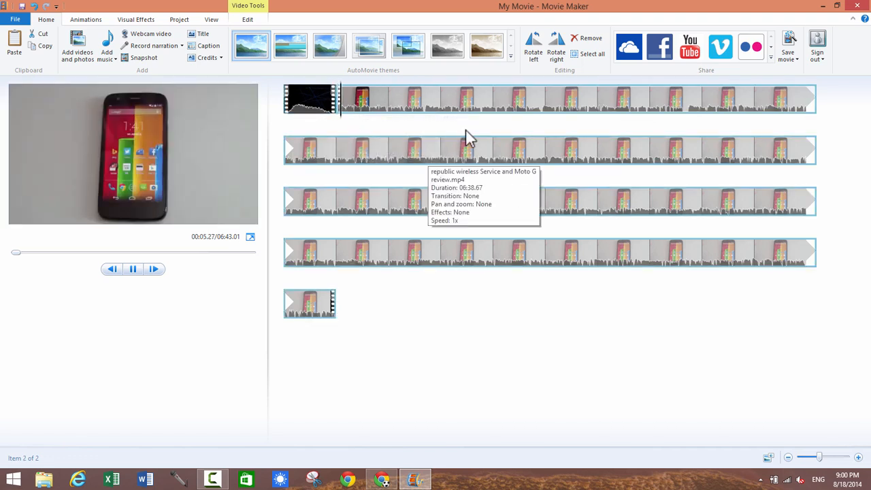
{"action": "left_click", "coordinate": [133, 269]}
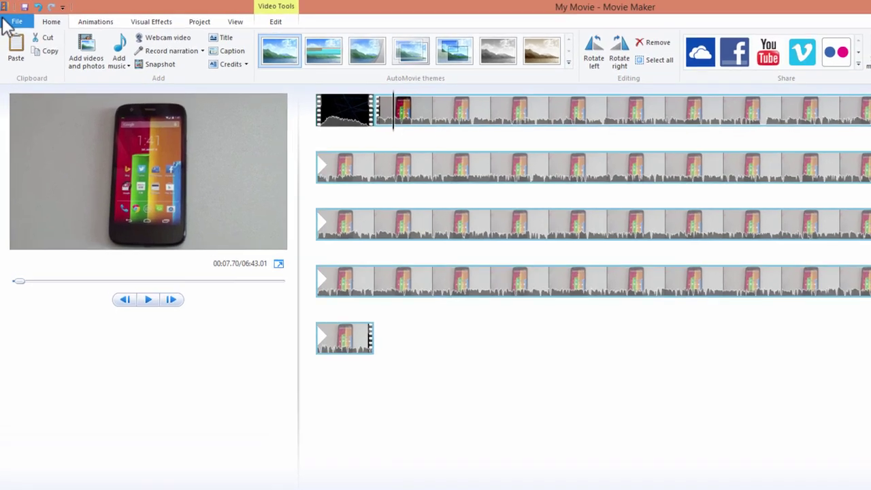
Export with the YouTube preset as 'intro and video' saved to the Desktop
{"action": "left_click", "coordinate": [15, 19]}
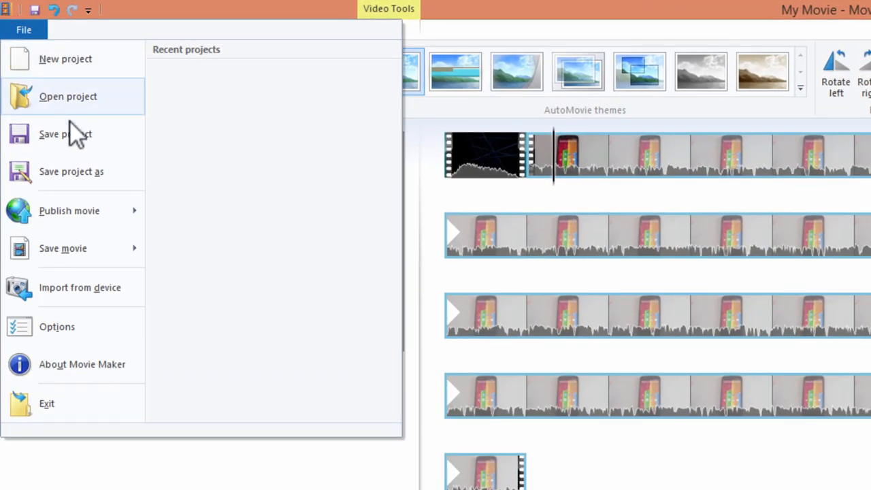
{"action": "mouse_move", "coordinate": [62, 249]}
{"action": "scroll", "coordinate": [351, 297], "scroll_direction": "down", "scroll_amount": 3}
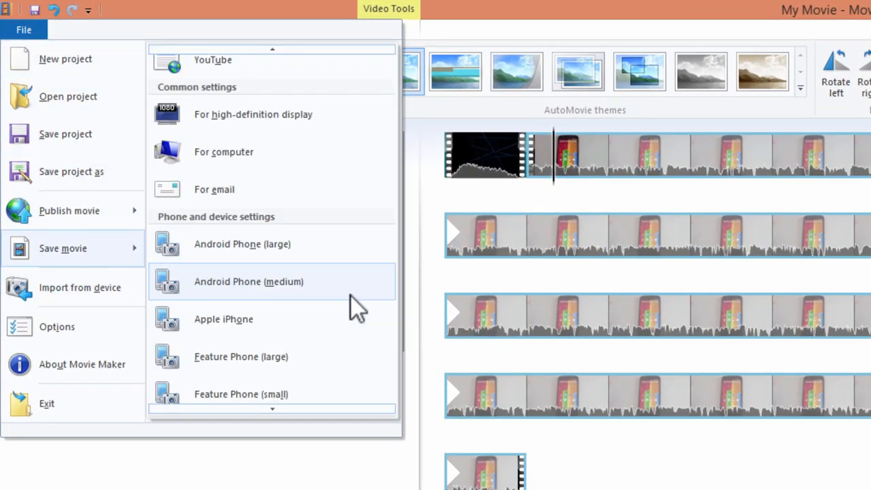
{"action": "scroll", "coordinate": [344, 324], "scroll_direction": "down", "scroll_amount": 3}
{"action": "scroll", "coordinate": [345, 325], "scroll_direction": "down", "scroll_amount": 3}
{"action": "scroll", "coordinate": [345, 325], "scroll_direction": "down", "scroll_amount": 2}
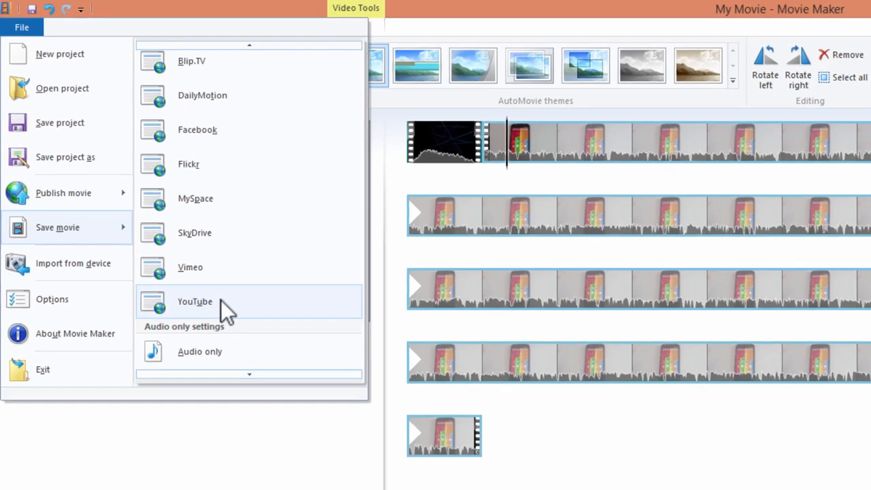
{"action": "left_click", "coordinate": [220, 300]}
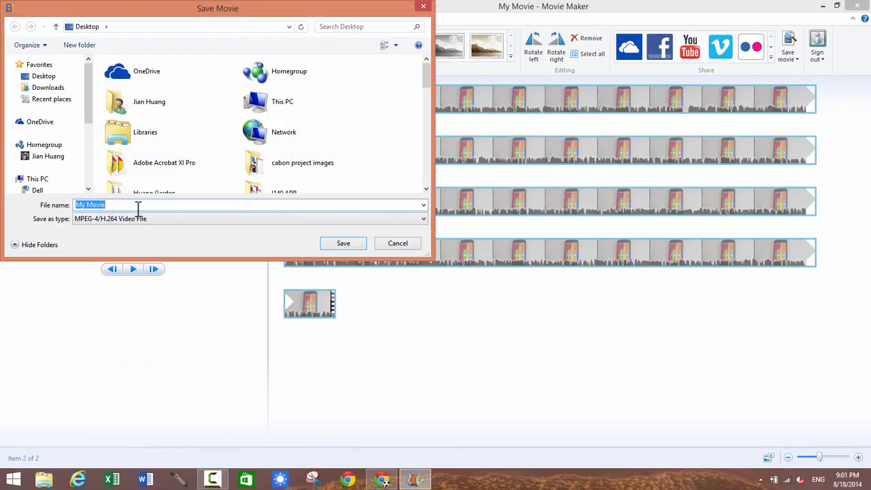
{"action": "left_click", "coordinate": [138, 205]}
{"action": "key", "text": "BackSpace"}
{"action": "key", "text": "BackSpace"}
{"action": "key", "text": "BackSpace"}
{"action": "type", "text": "intro and video"}
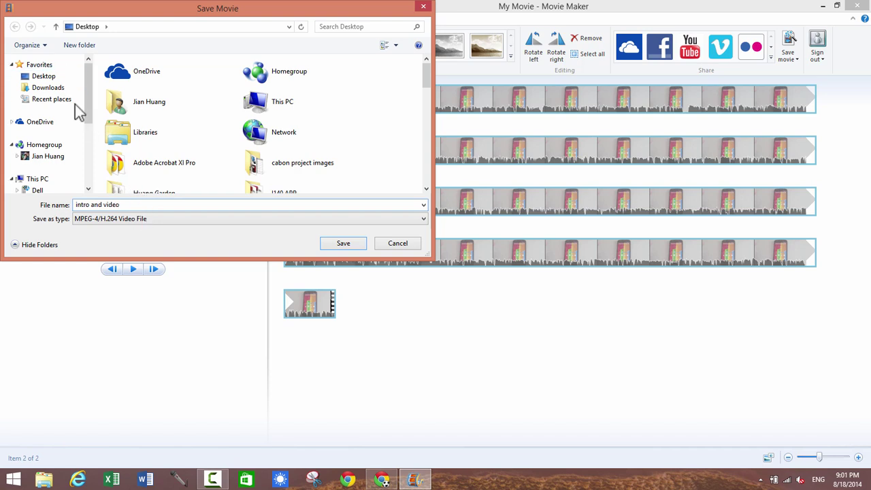
{"action": "left_click", "coordinate": [49, 77]}
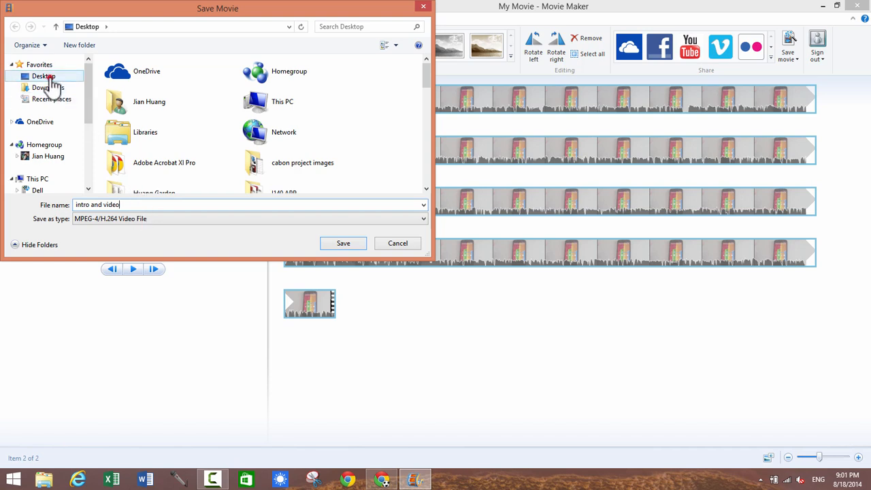
{"action": "left_click", "coordinate": [343, 244]}
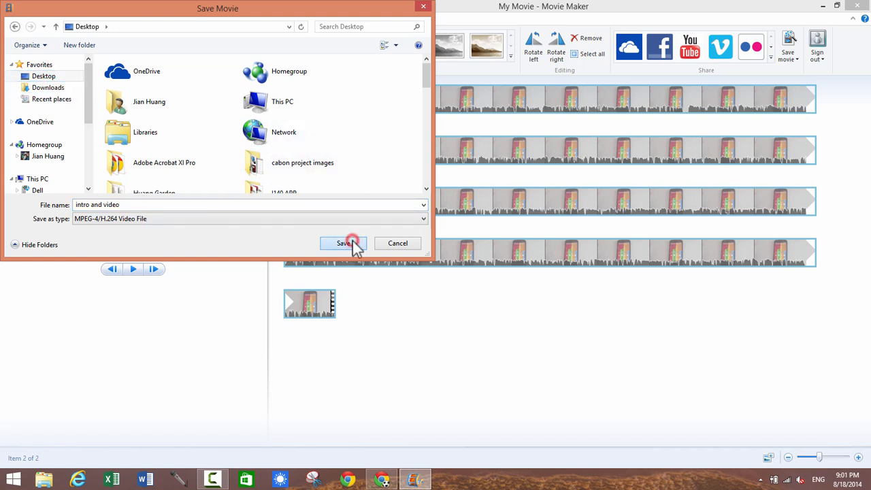
Confirm the save so the movie file begins writing and completes
{"action": "left_click", "coordinate": [343, 244]}
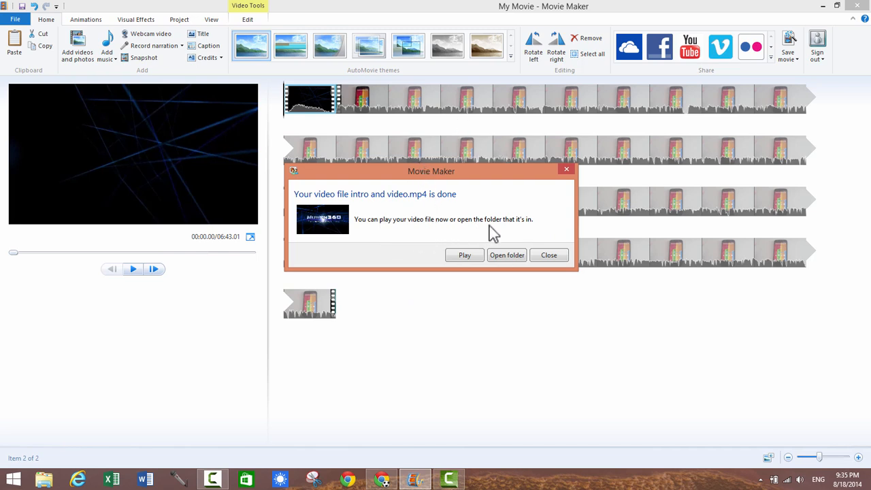
View the finished intro and video.mp4 from its folder, then close full-screen playback
{"action": "left_click", "coordinate": [507, 255]}
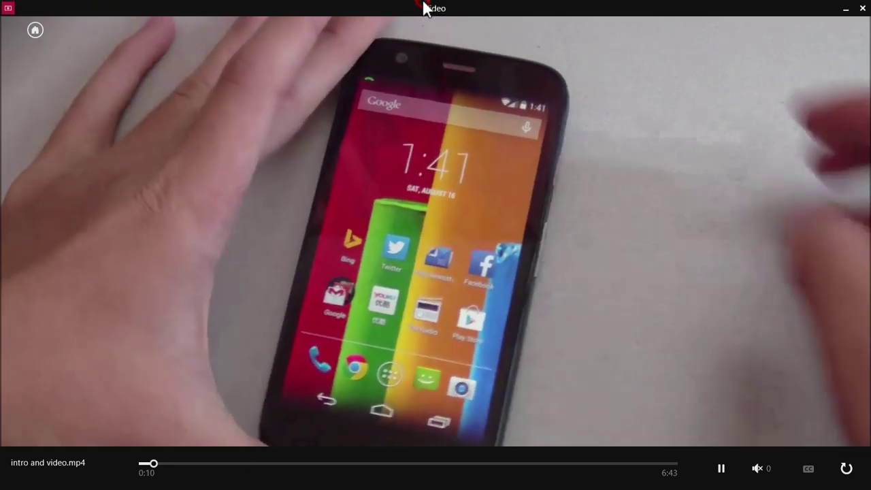
{"action": "mouse_move", "coordinate": [426, 8]}
{"action": "left_mouse_down"}
{"action": "mouse_move", "coordinate": [462, 375]}
{"action": "mouse_move", "coordinate": [455, 485]}
{"action": "left_mouse_up"}
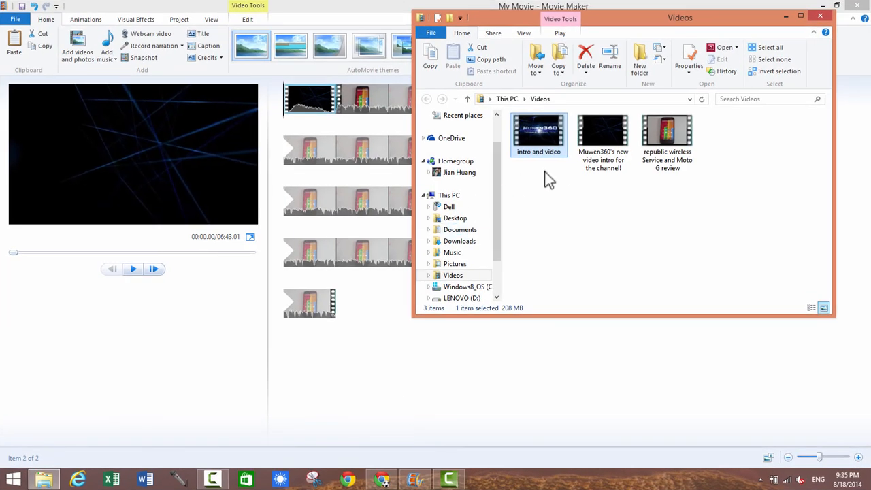